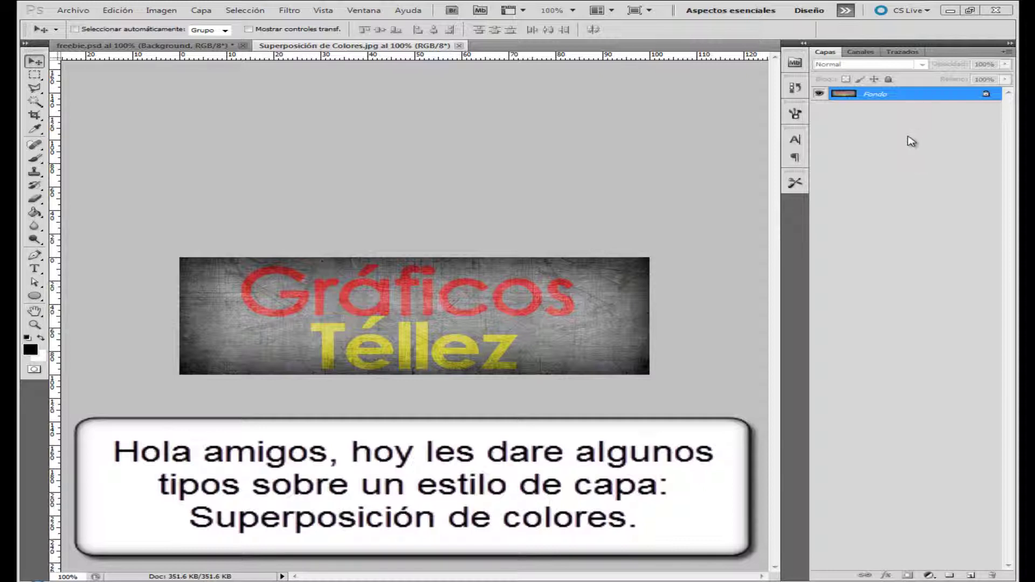
- Switch to the freebie.psd banner document
left_click(190, 45)
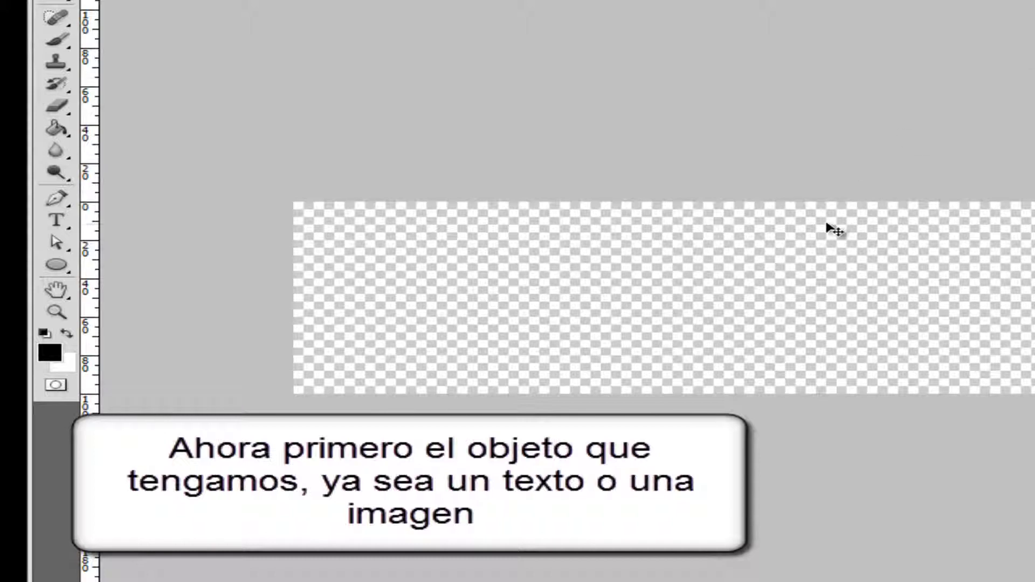
- Add a 'José' text layer and move it to the centre of the banner
left_click(57, 221)
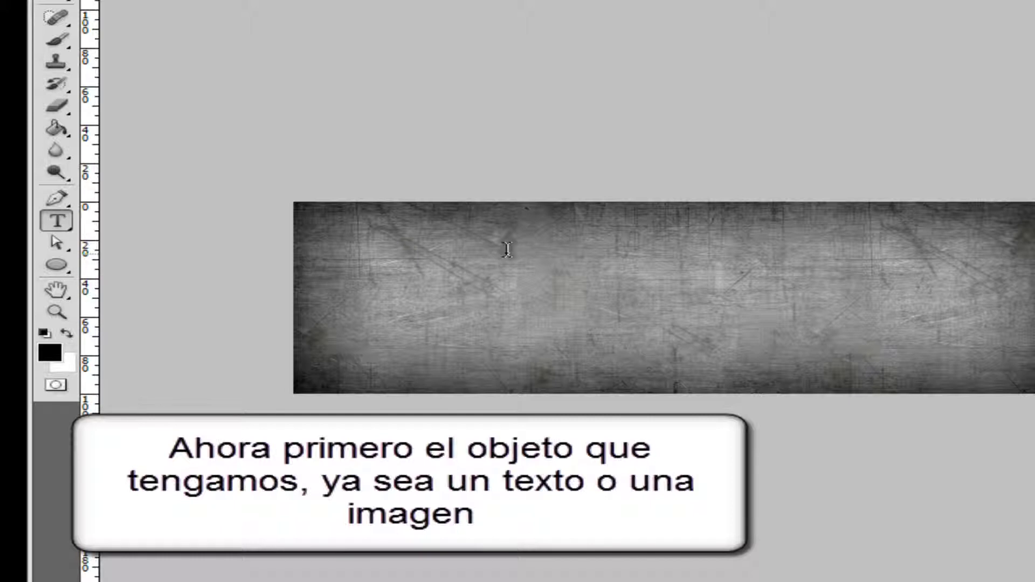
type("Jo")
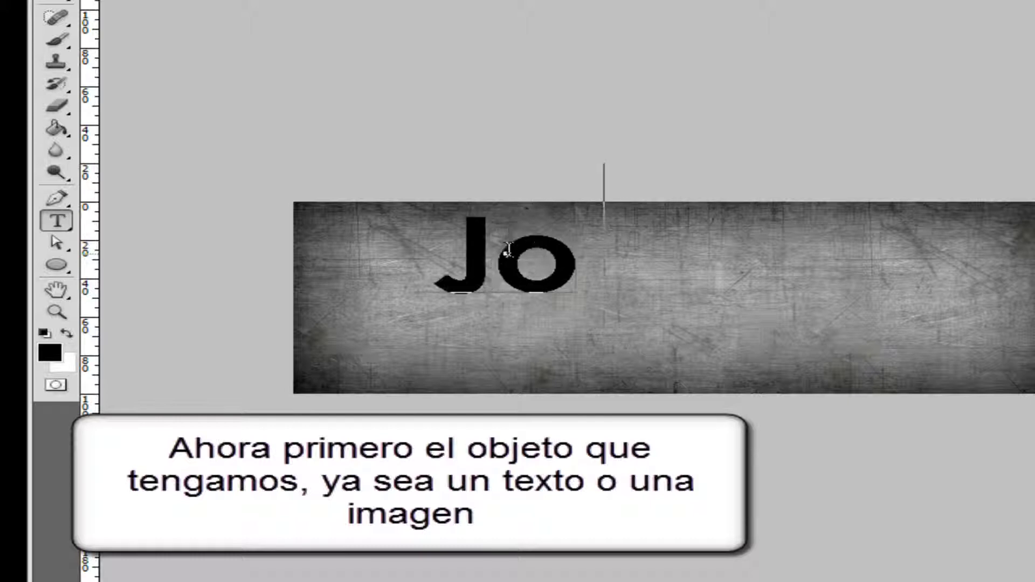
type("sé")
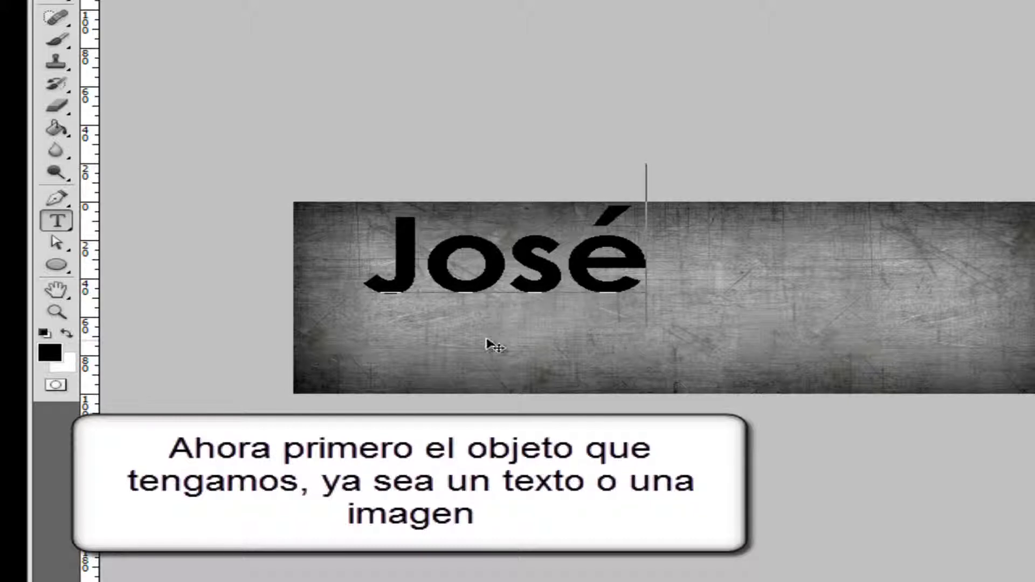
left_click_drag(513, 351, 664, 354)
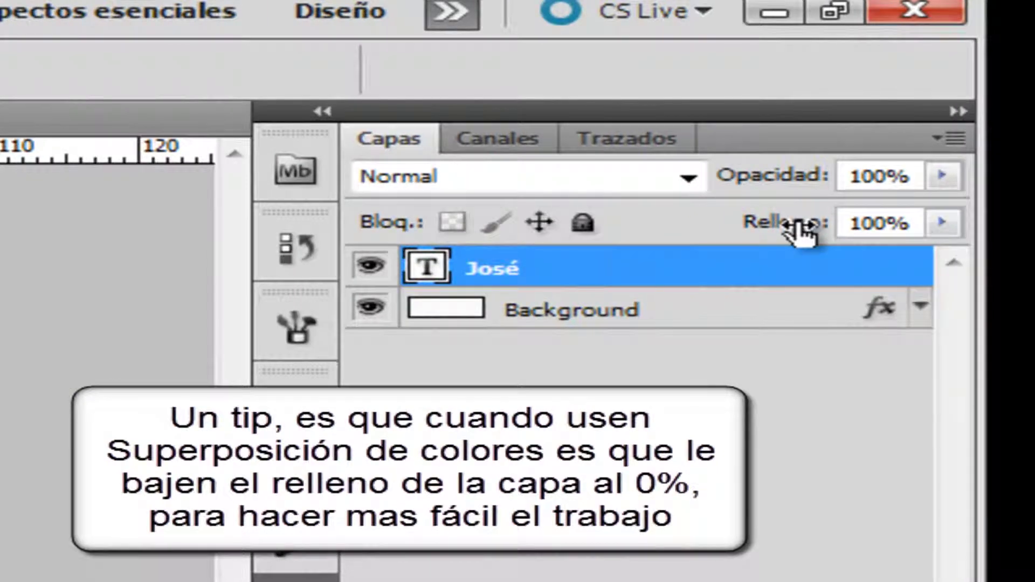
- Set the José layer's fill (Relleno) to 0% and open its Opciones de fusión
left_click_drag(797, 231, 363, 221)
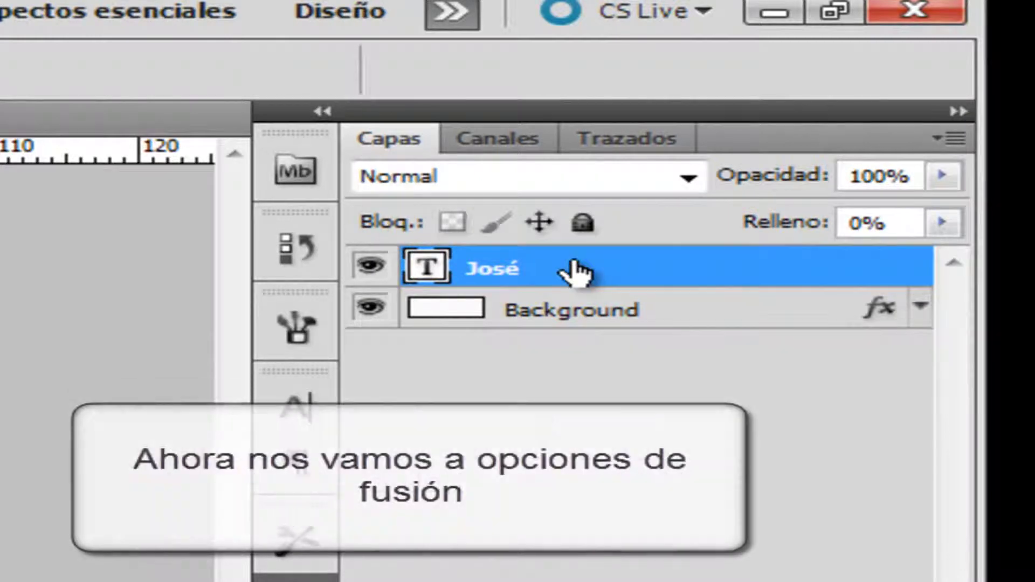
right_click(575, 270)
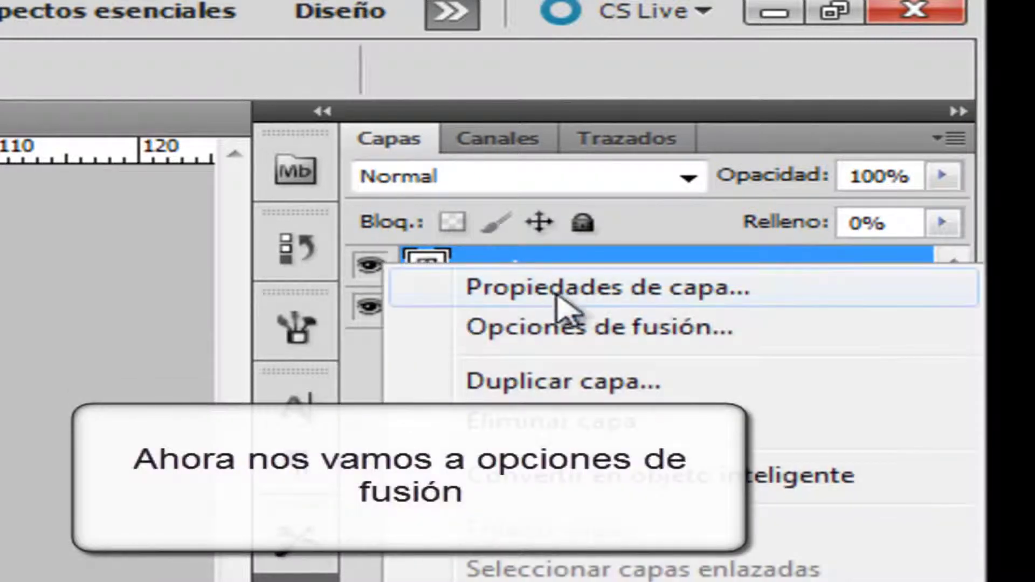
left_click(559, 332)
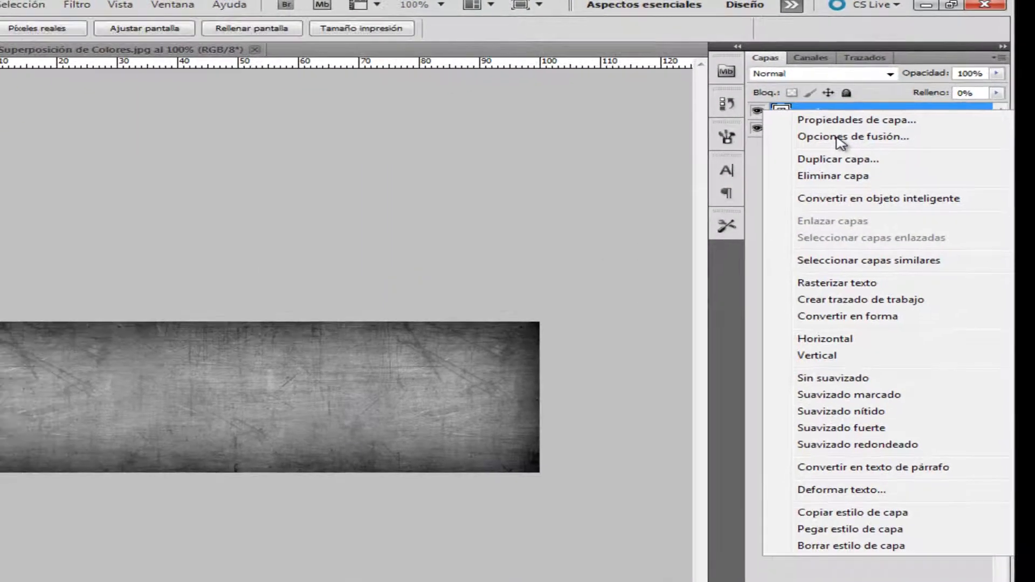
left_click(837, 138)
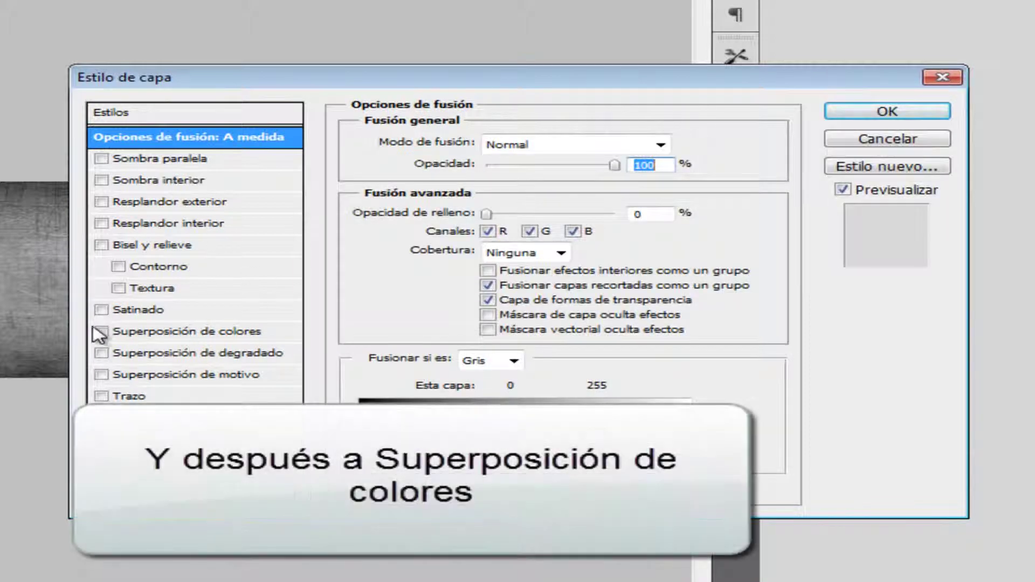
- Enable a red Color Overlay on José with blend mode Superponer (Overlay)
left_click(191, 338)
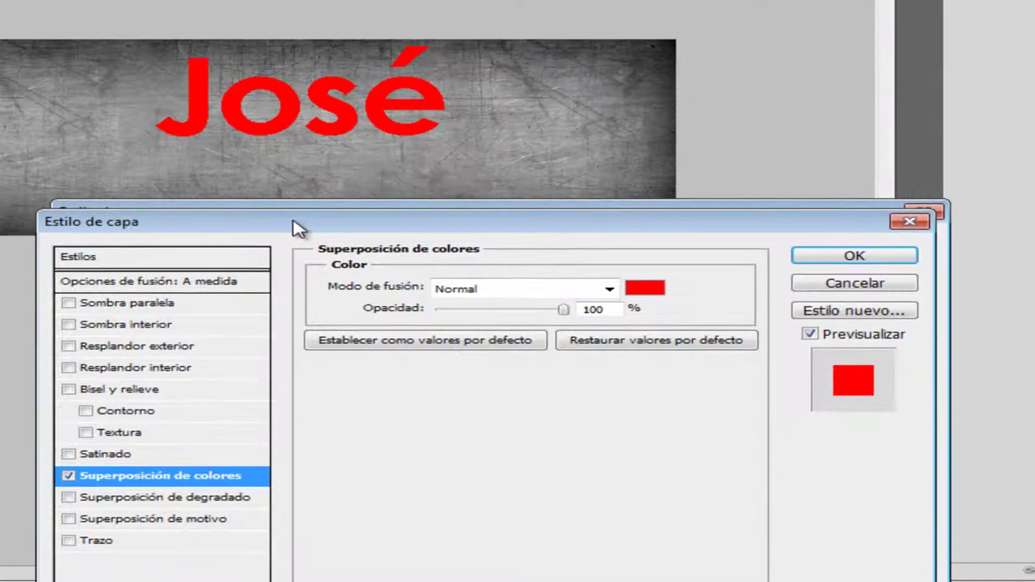
left_click_drag(293, 223, 266, 188)
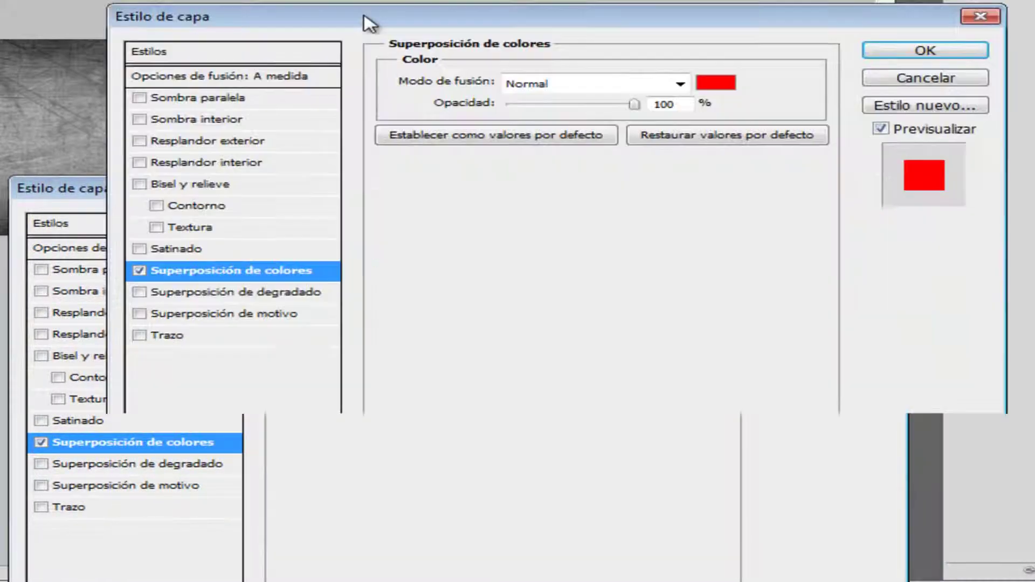
left_click_drag(286, 53, 370, 21)
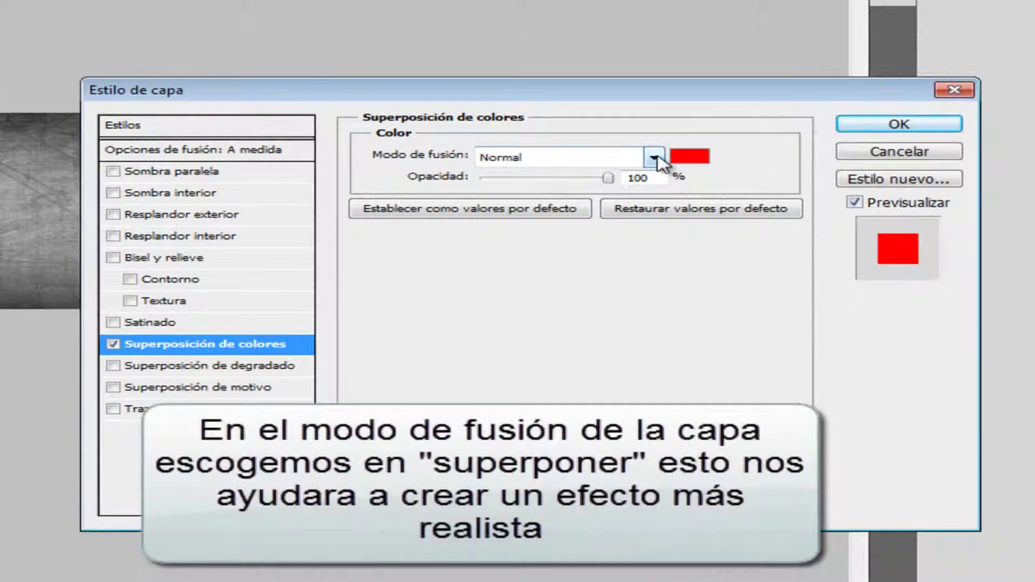
left_click(653, 157)
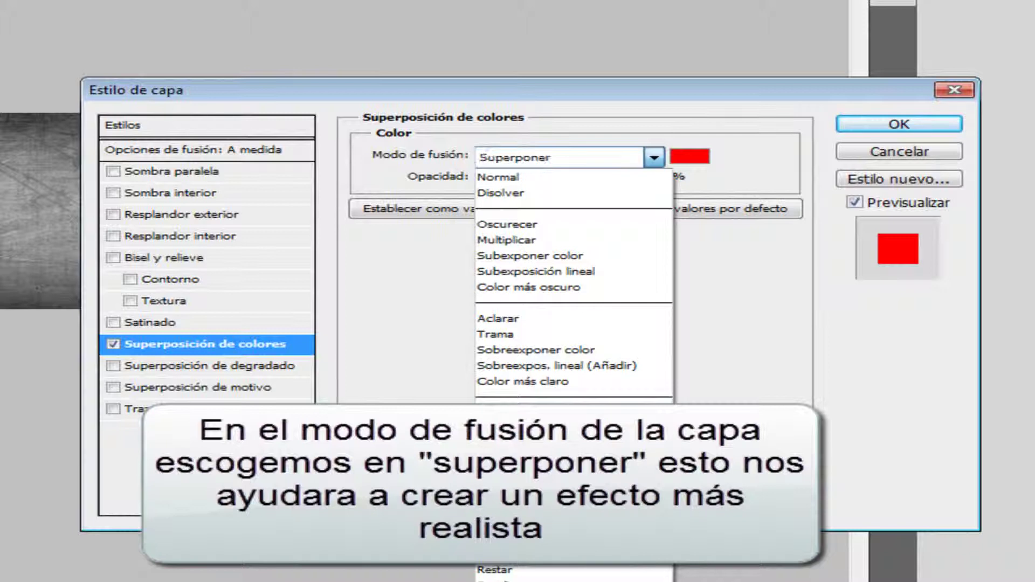
left_click(507, 412)
left_click_drag(555, 97, 546, 100)
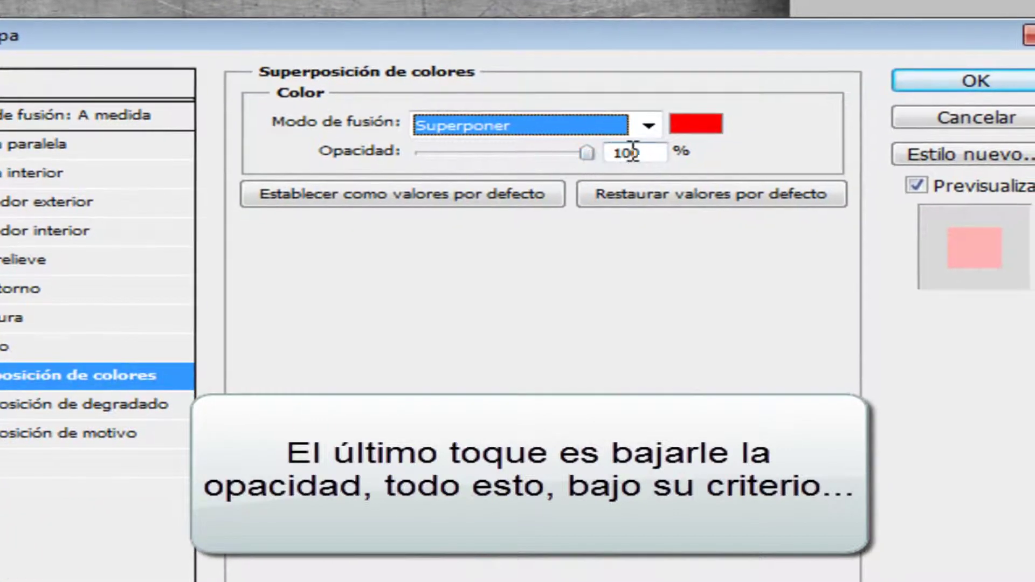
- Lower José's colour overlay opacity to 62% and apply the layer style
left_click_drag(650, 152, 593, 137)
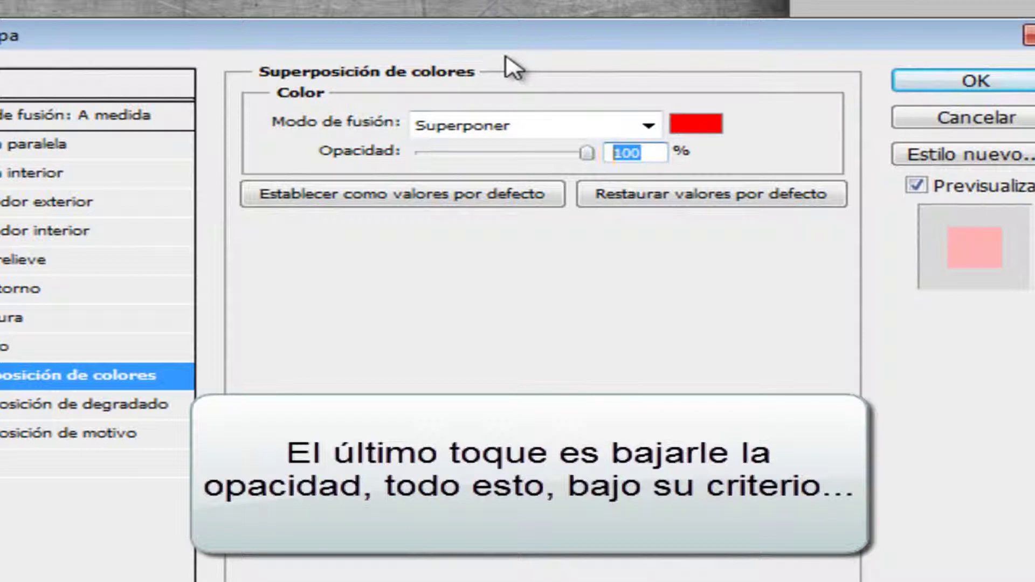
left_click_drag(586, 153, 522, 148)
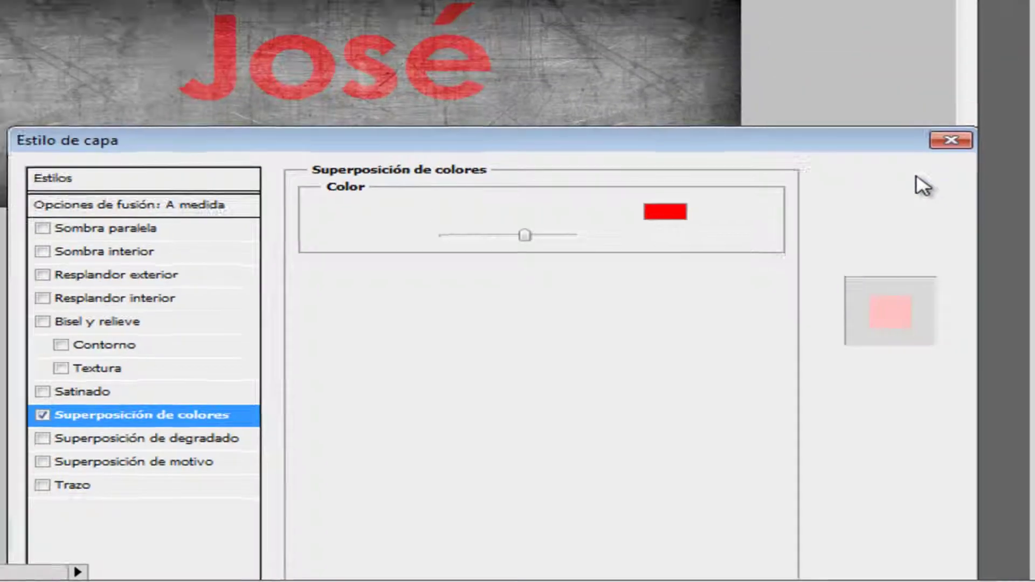
left_click(1014, 89)
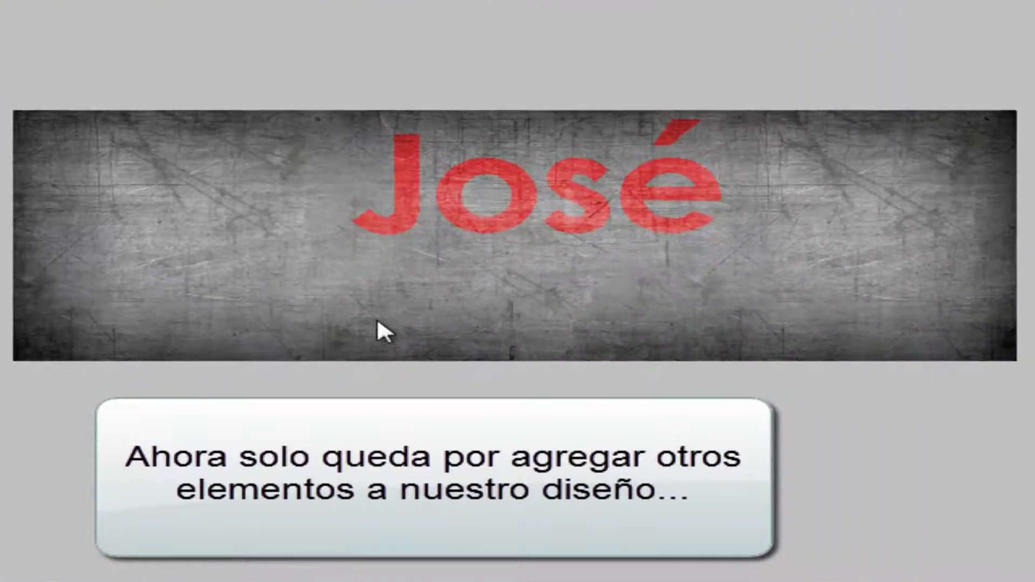
left_click(247, 275)
type("T")
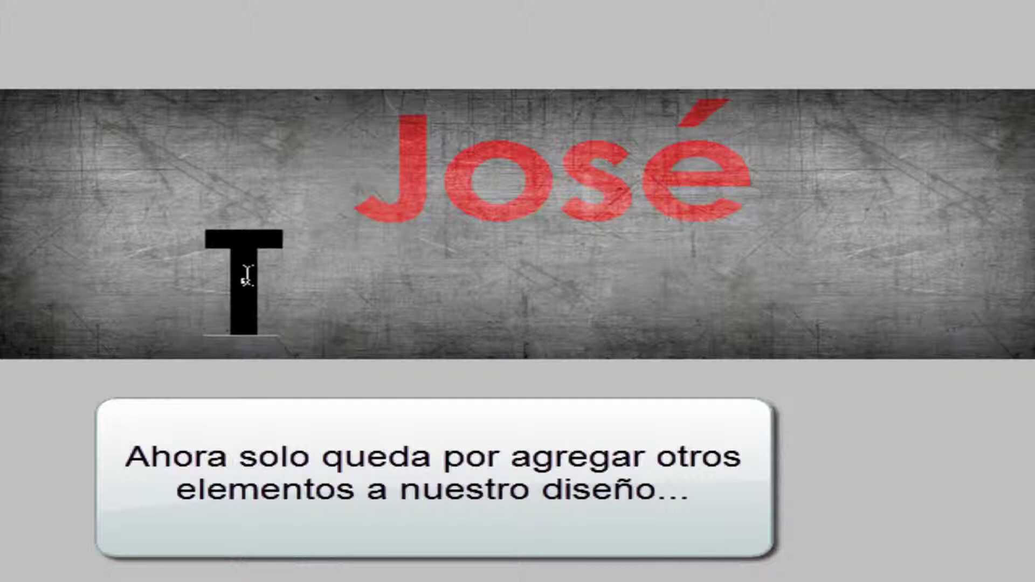
type("éllez")
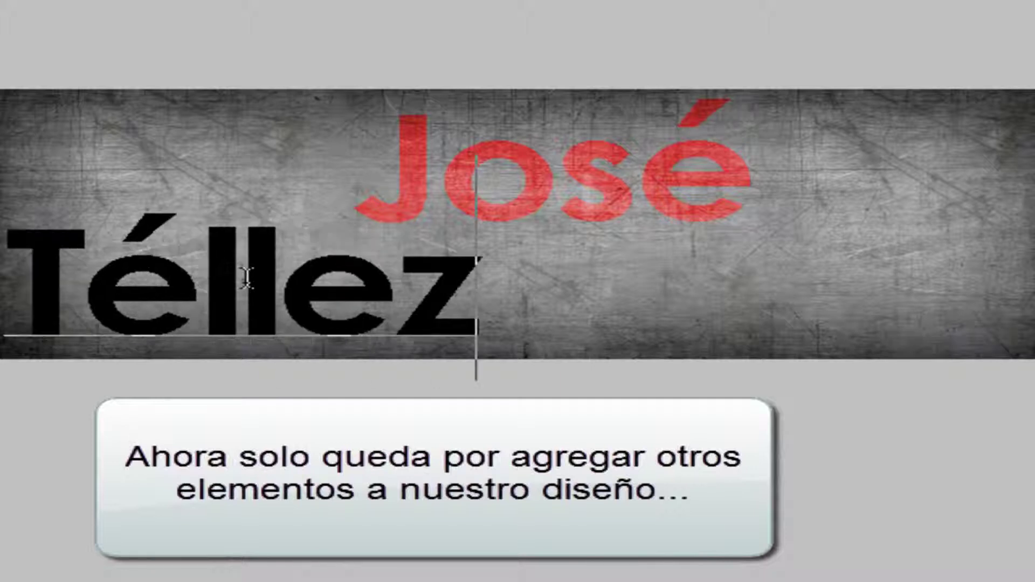
mouse_move(291, 421)
left_mouse_down()
mouse_move(550, 418)
mouse_move(564, 440)
left_mouse_up()
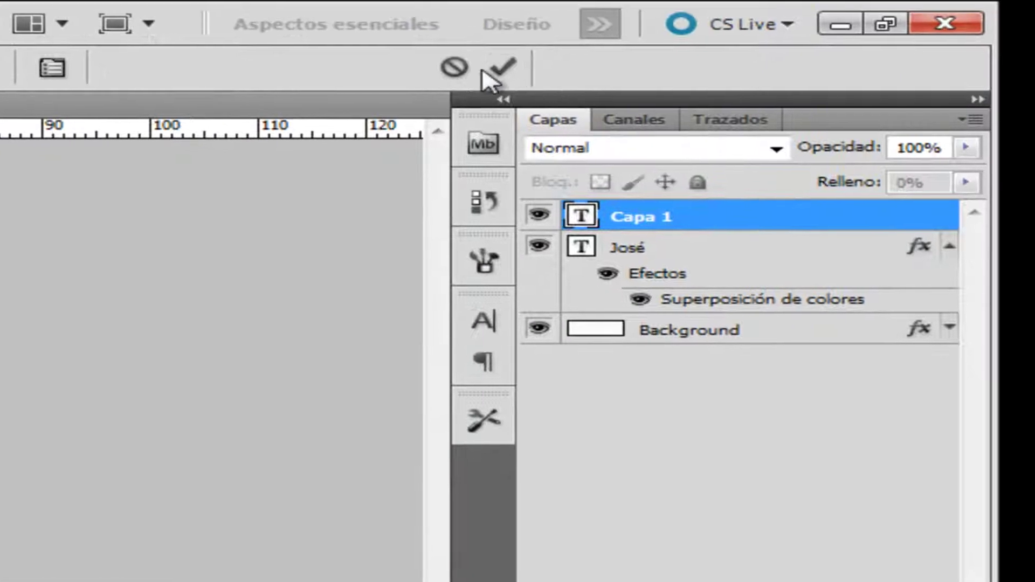
- Commit Téllez, set its fill to 0%, and open its Opciones de fusión
left_click(506, 66)
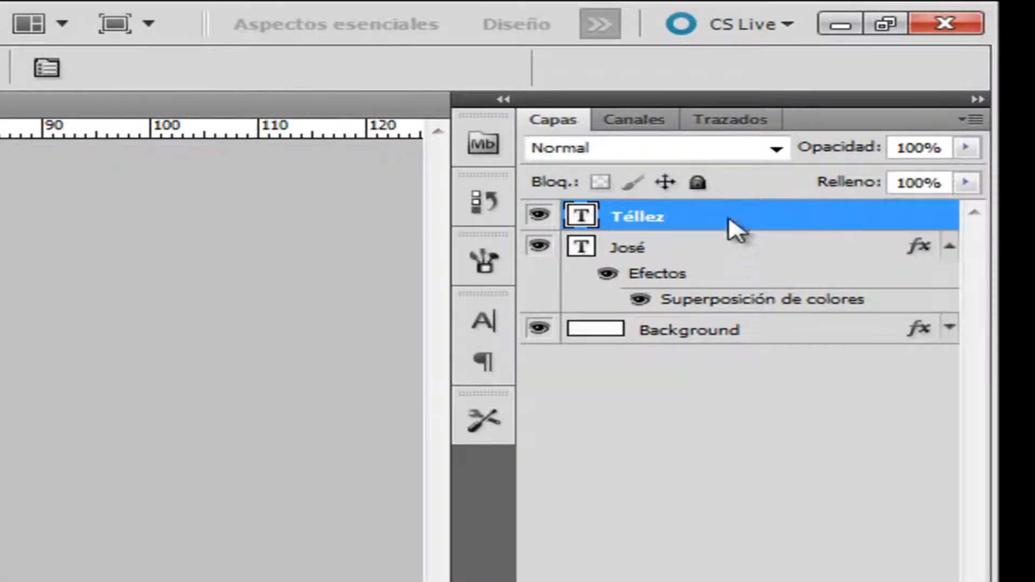
left_click_drag(857, 183, 682, 211)
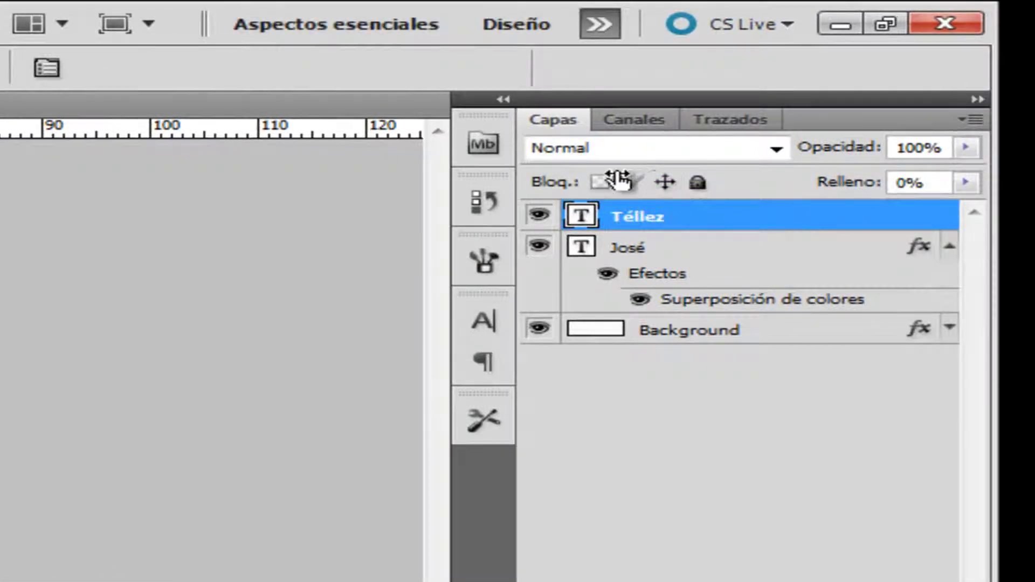
right_click(681, 215)
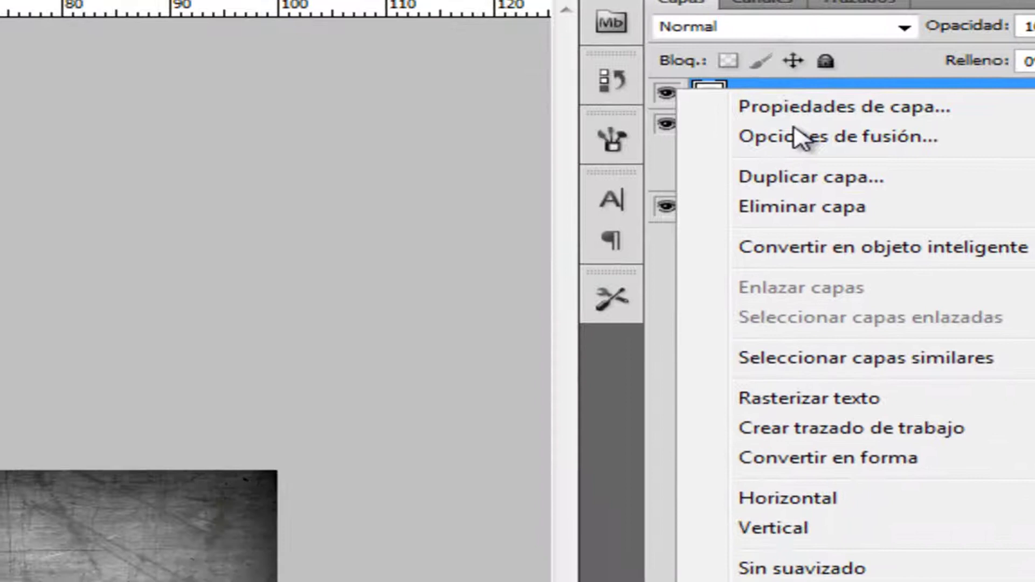
left_click(671, 260)
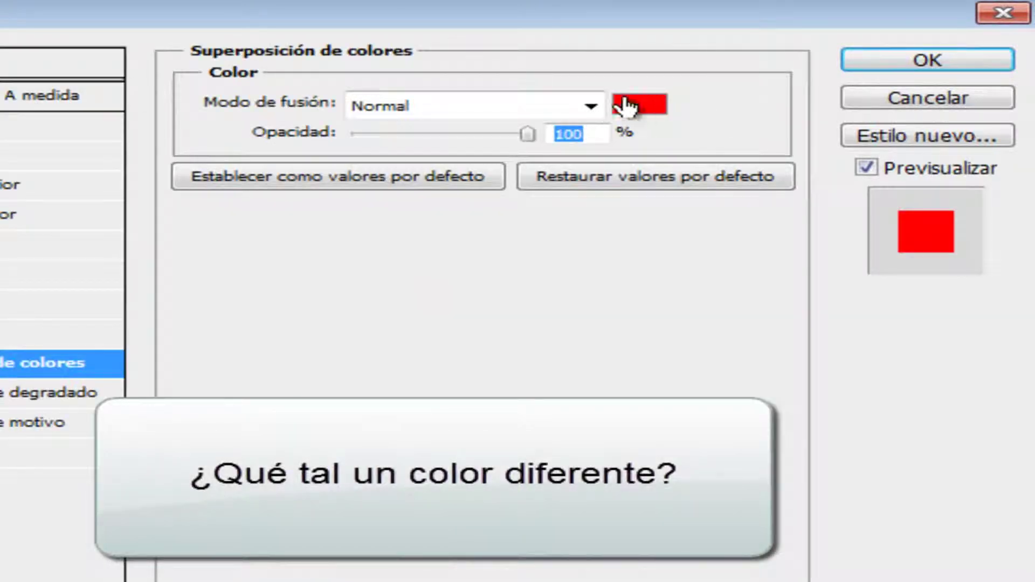
- Change Téllez's overlay colour from red to yellow (#e4ff00)
left_click(627, 105)
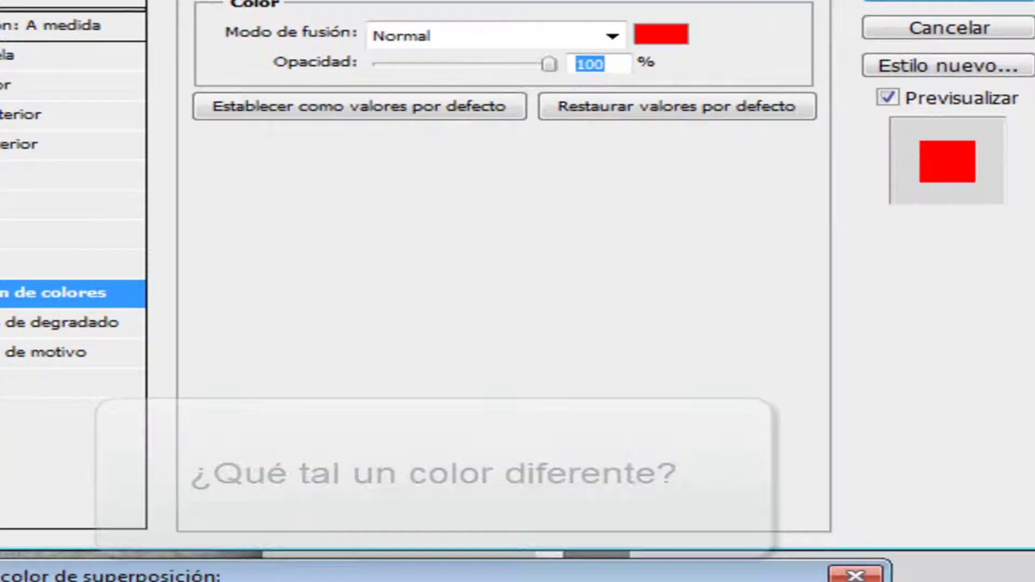
left_click(538, 496)
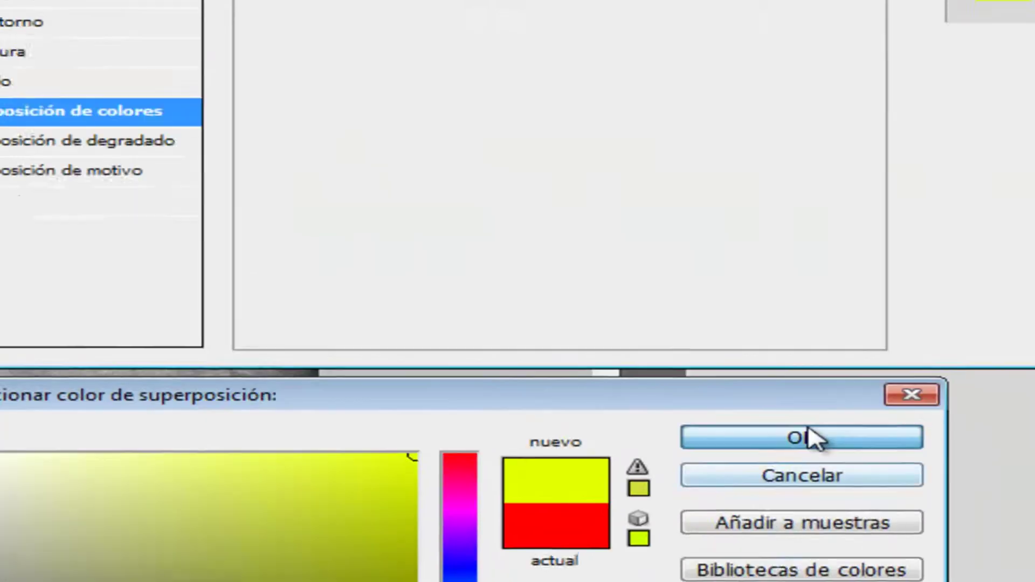
left_click(867, 228)
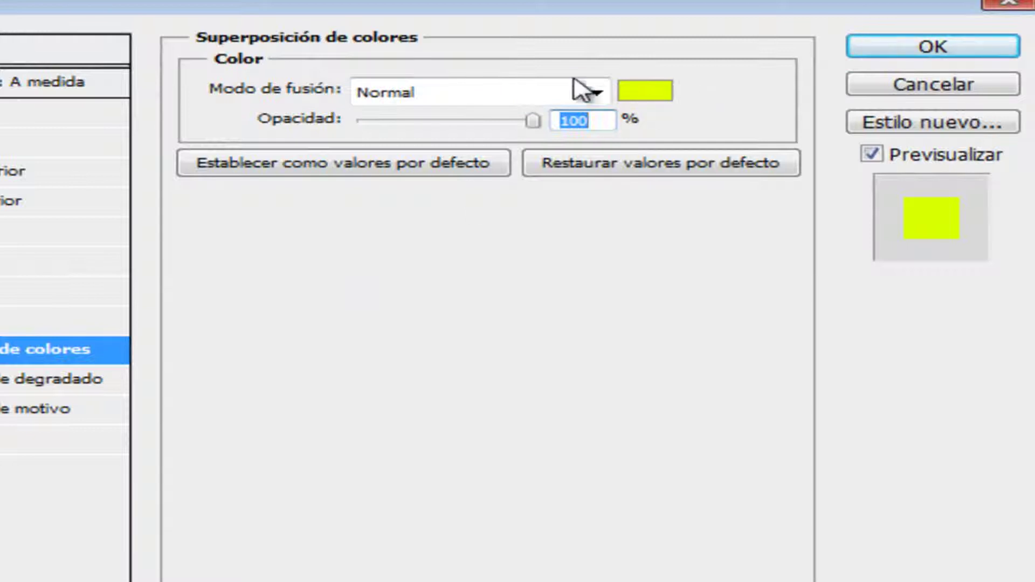
- Set Téllez's yellow overlay to Superponer (Overlay) mode at 62% opacity and apply it
left_click(597, 92)
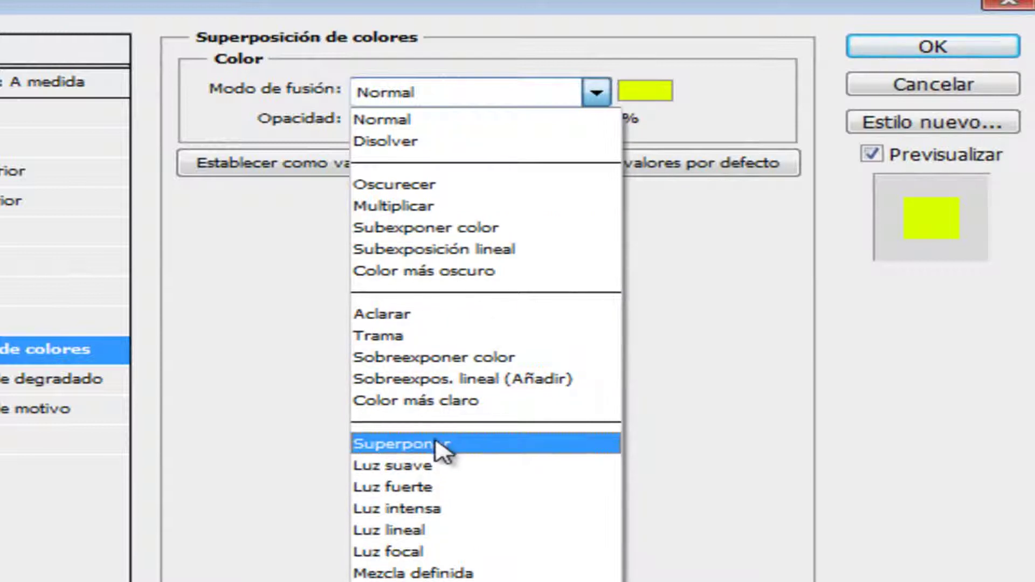
left_click(500, 440)
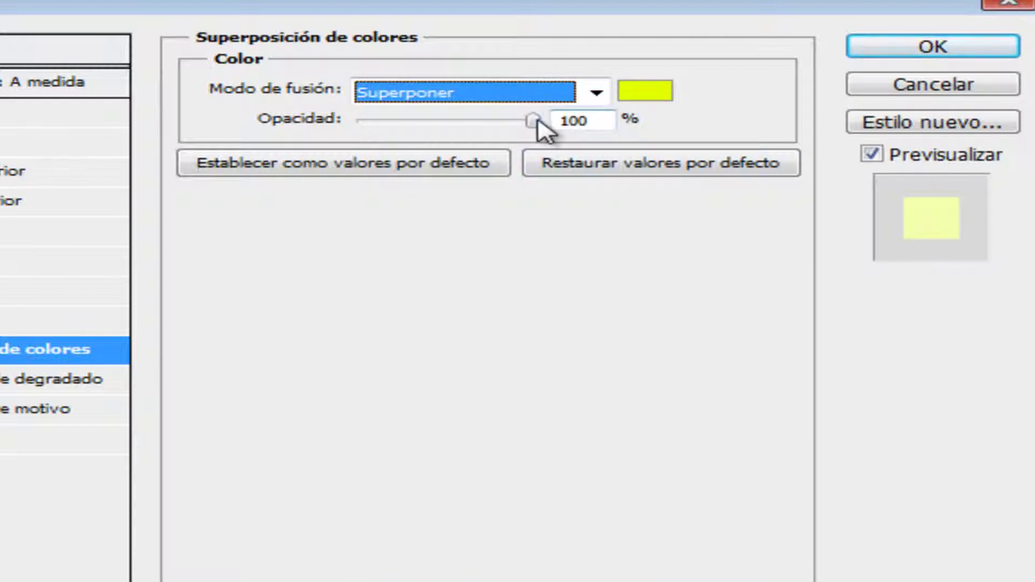
left_click(524, 121)
left_click_drag(522, 121, 467, 121)
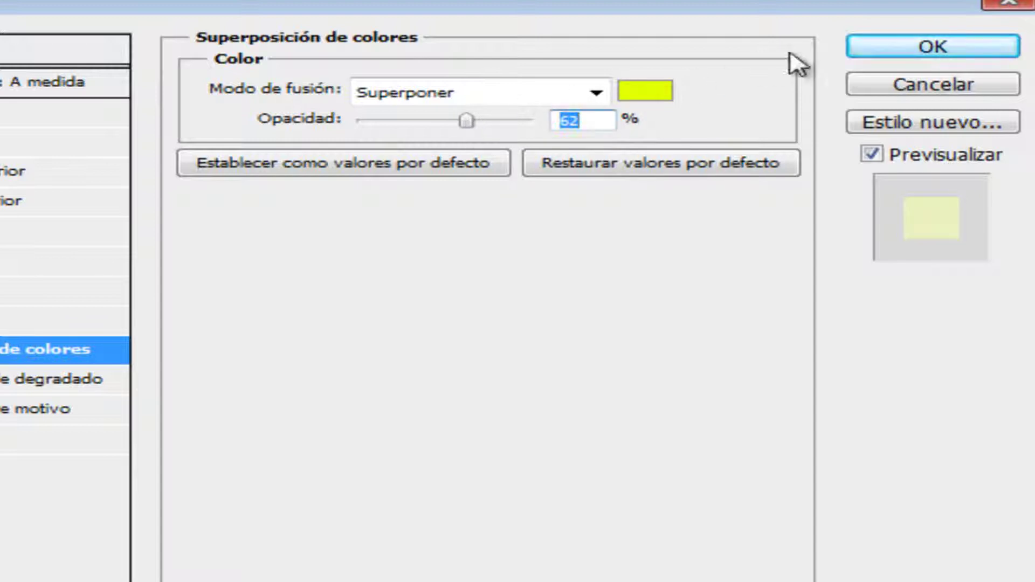
left_click(859, 54)
left_click(859, 52)
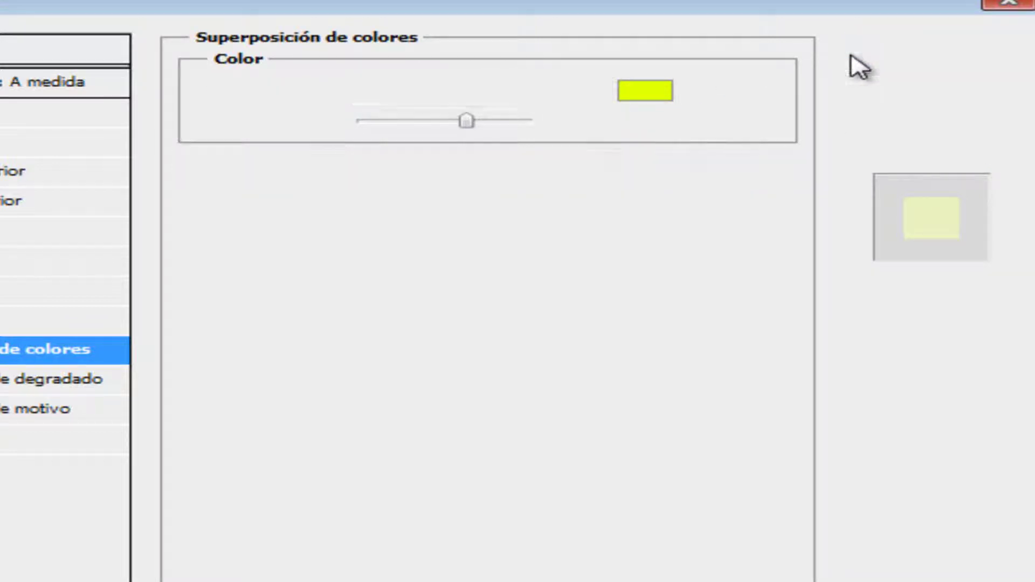